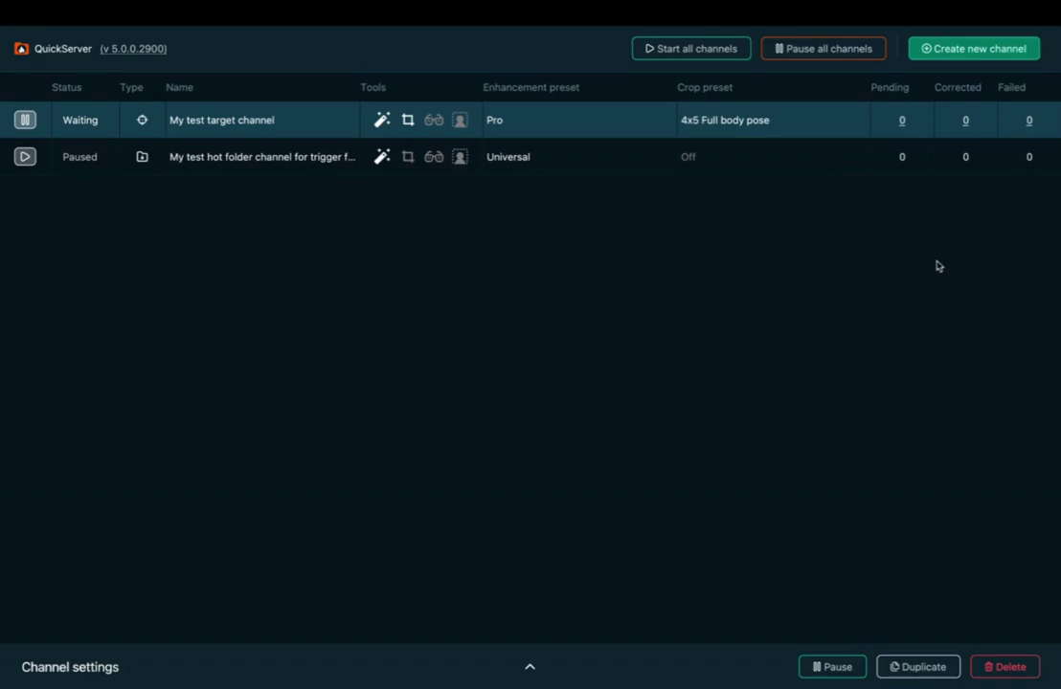
Start a new Hot Folder channel named "My test hot folder channel" with Auto-Start enabled.
left_click(945, 54)
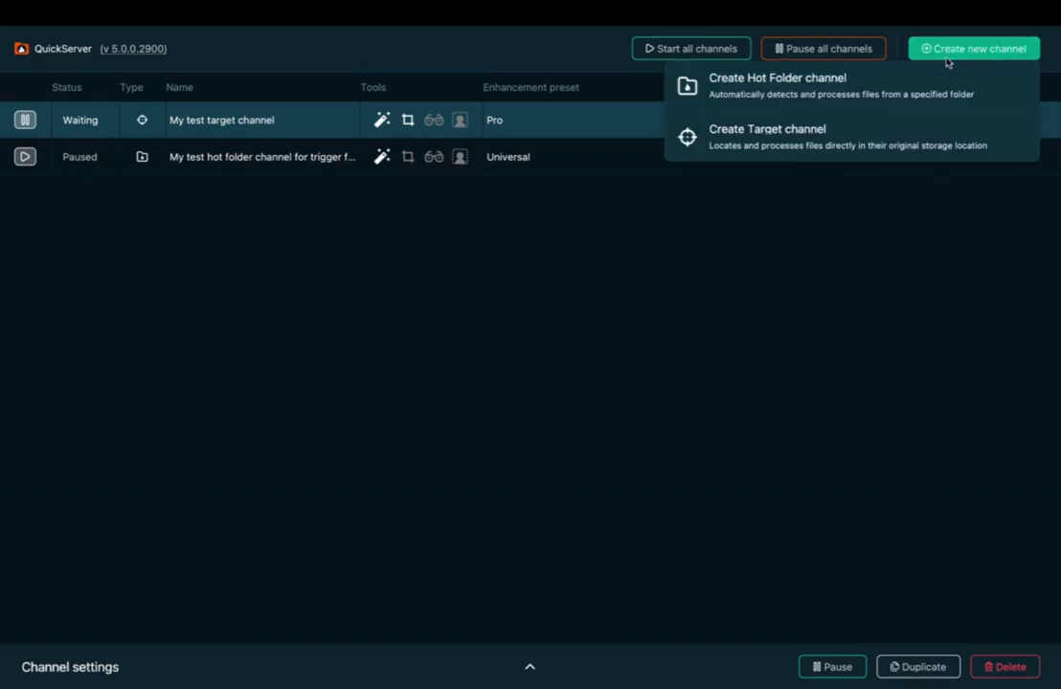
left_click(840, 81)
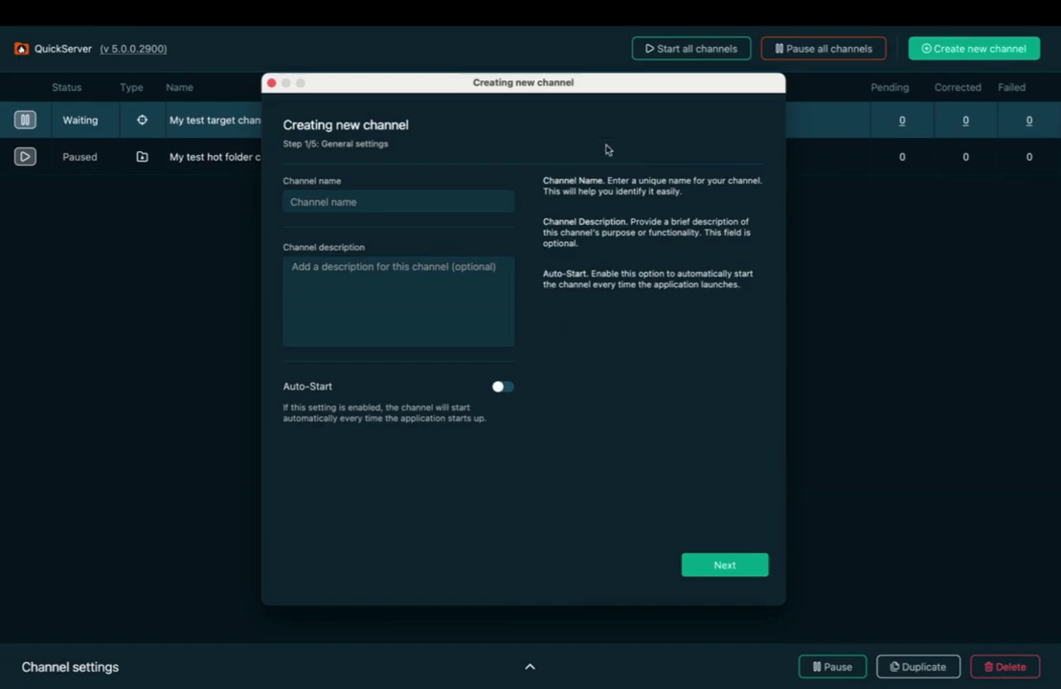
left_click(468, 196)
type("My test hot folder channe")
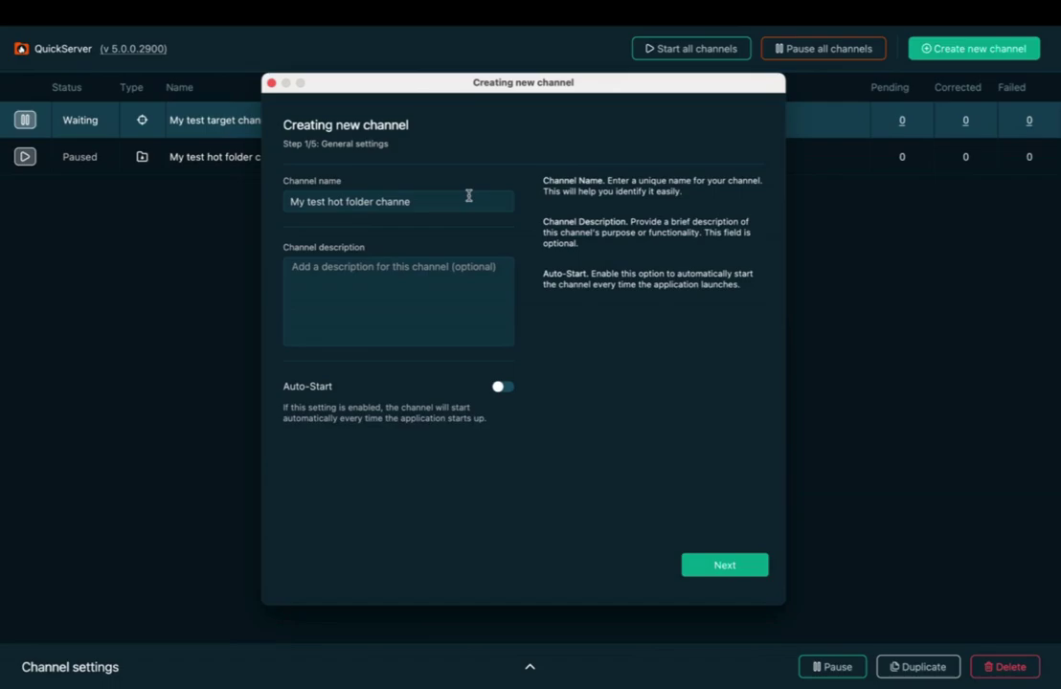
type("l")
left_click(504, 388)
left_click(724, 565)
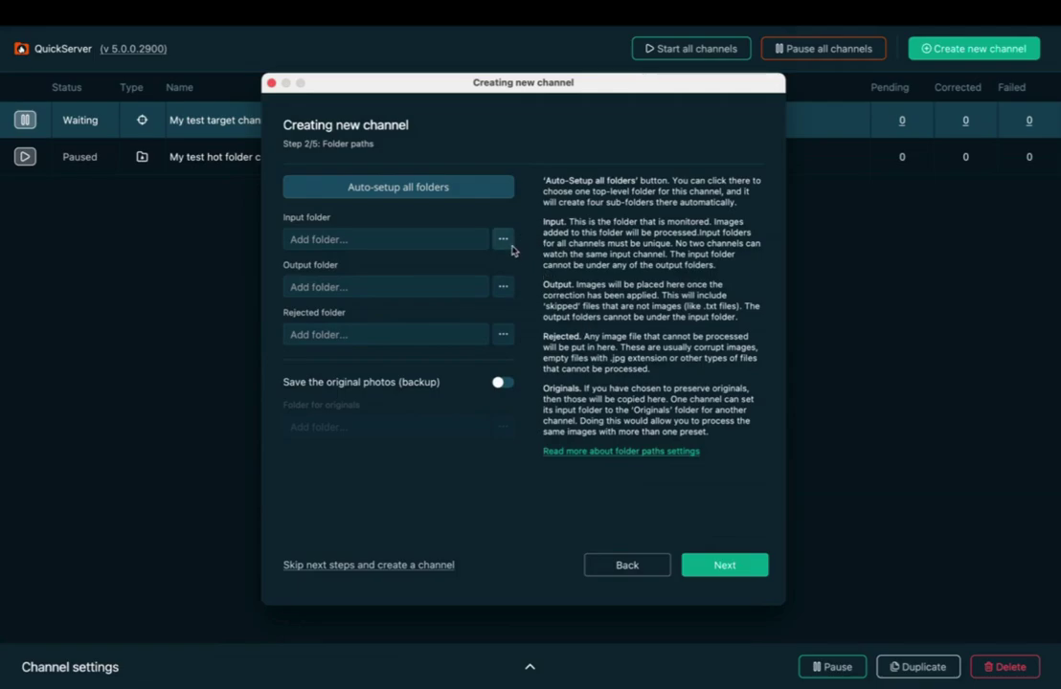
Auto-set up all the channel's folders under Pictures/My test hot folder channel and enable saving the original photos as backup.
left_click(503, 238)
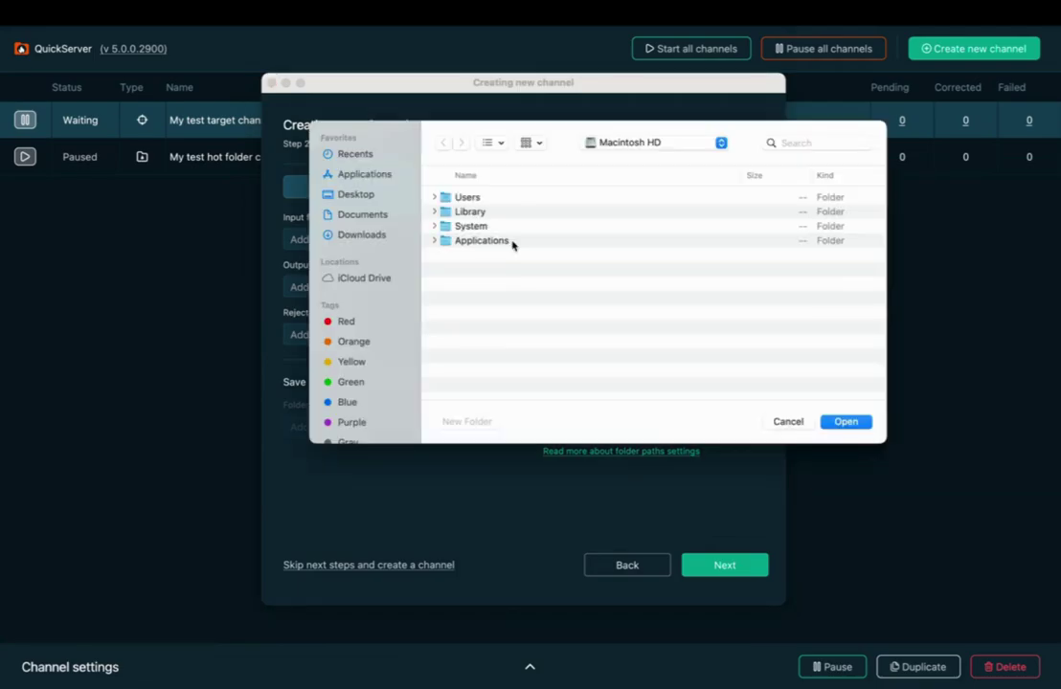
left_click(798, 423)
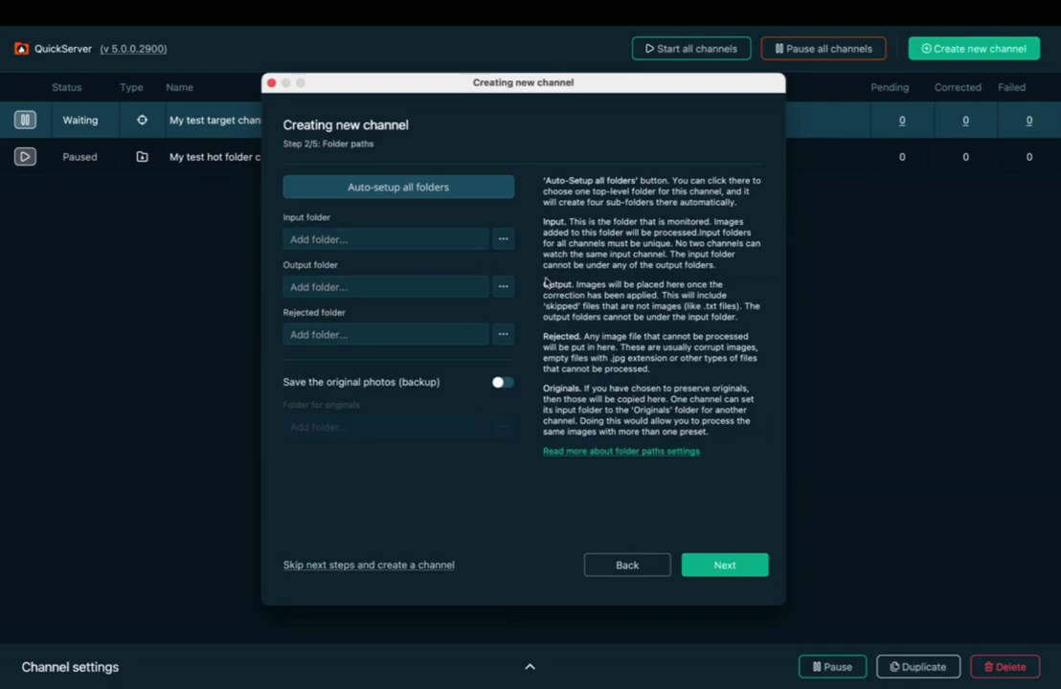
left_click(433, 195)
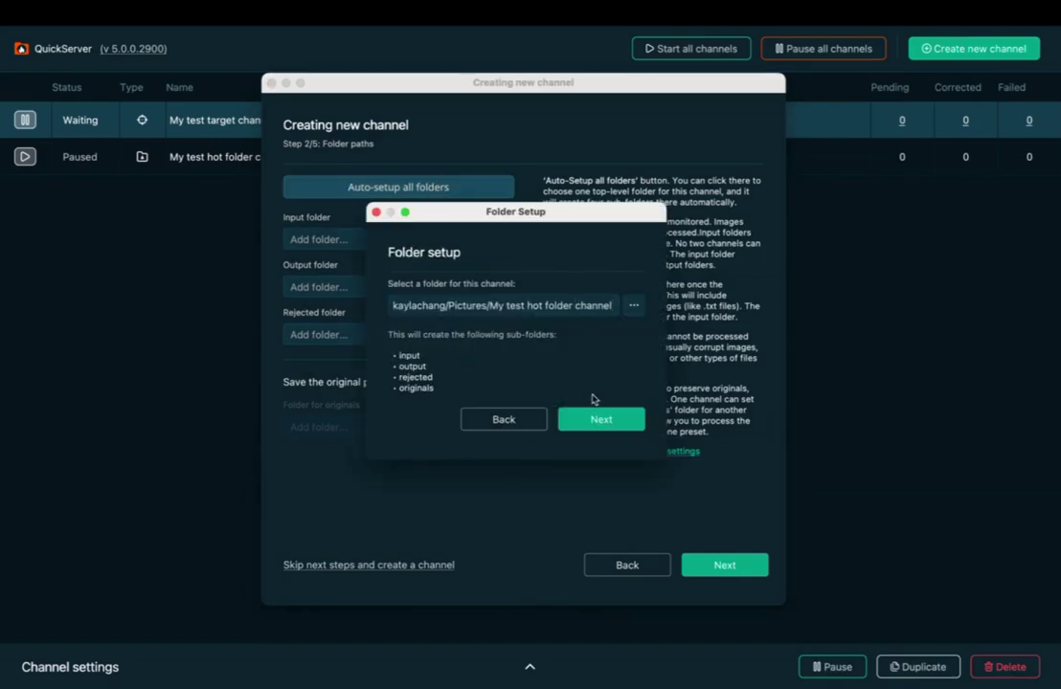
left_click(601, 421)
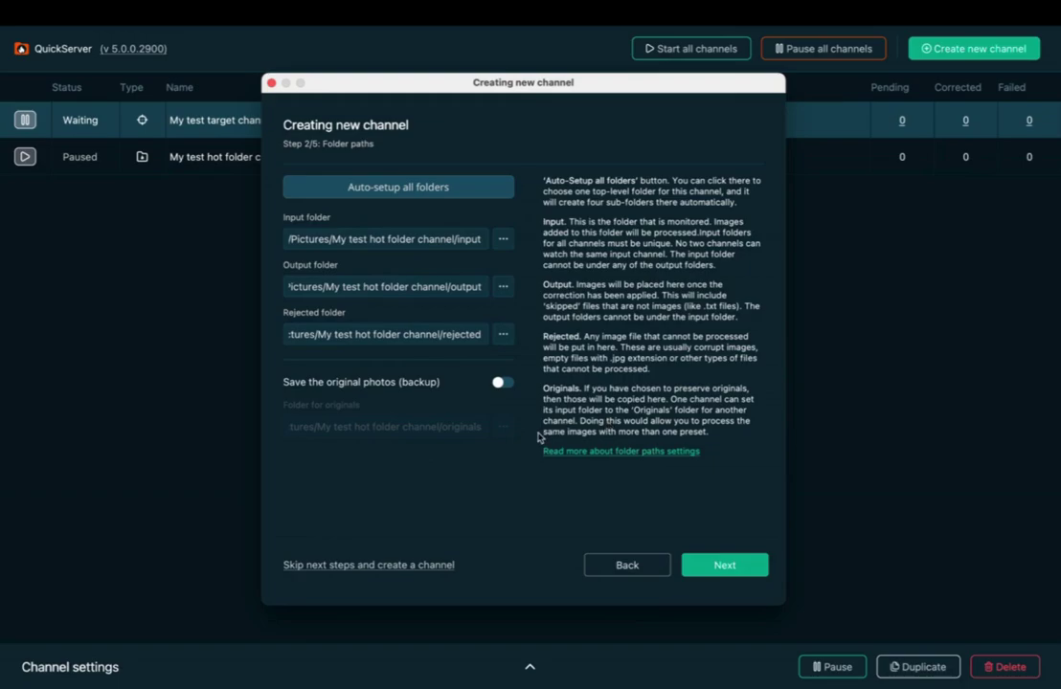
left_click(507, 384)
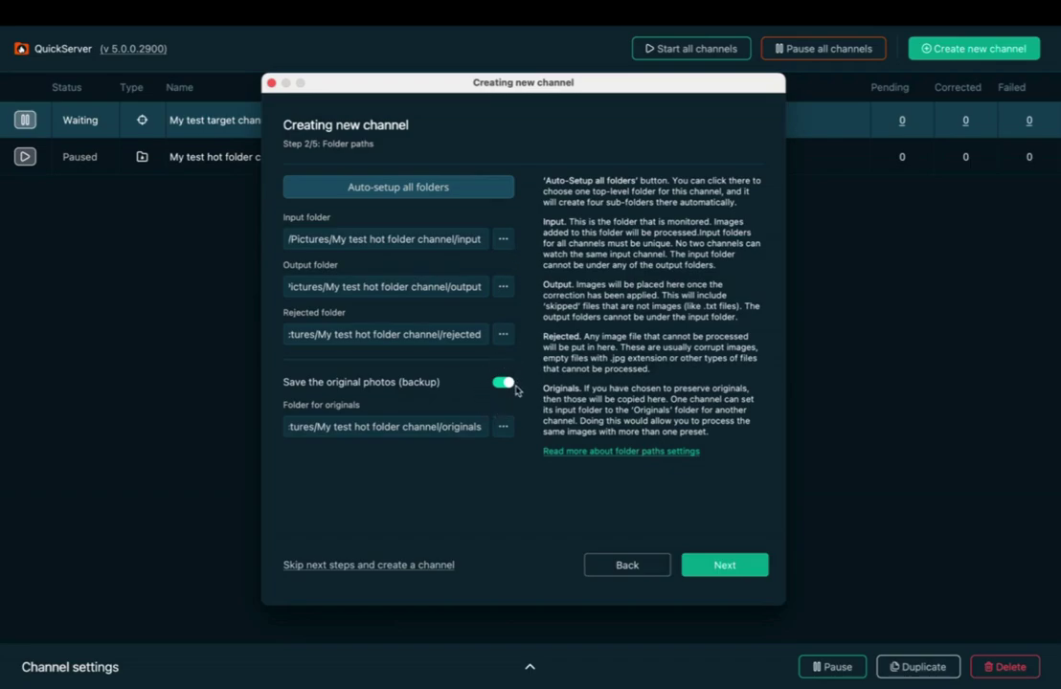
left_click(718, 566)
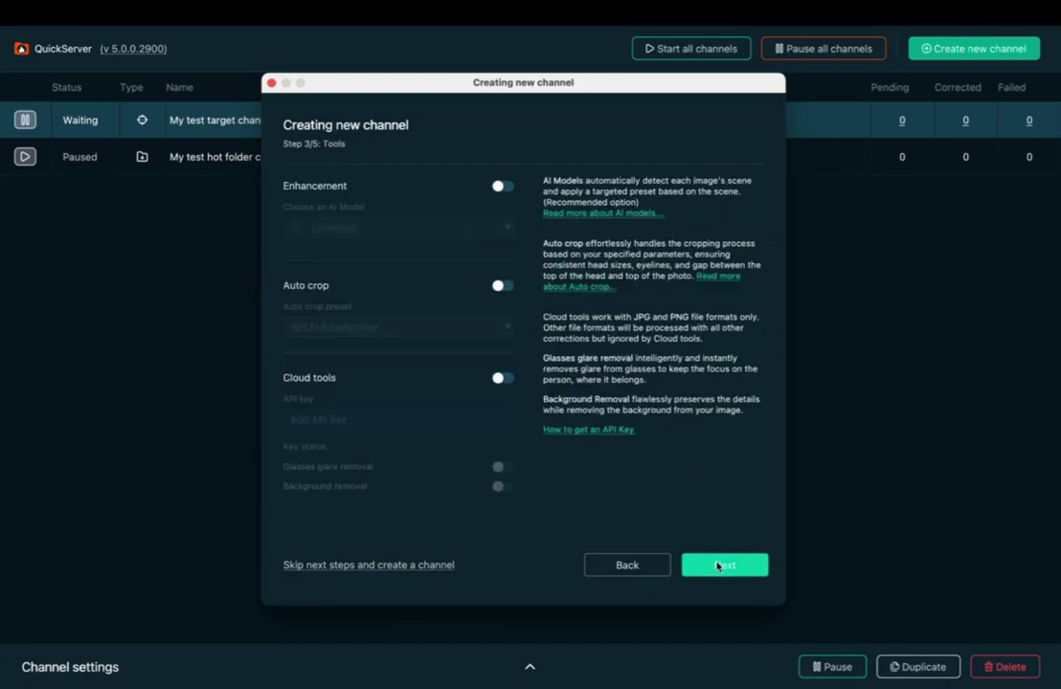
Enable Enhancement with the Universal AI model and Auto crop with the 4x5 Full body pose preset.
left_click(506, 189)
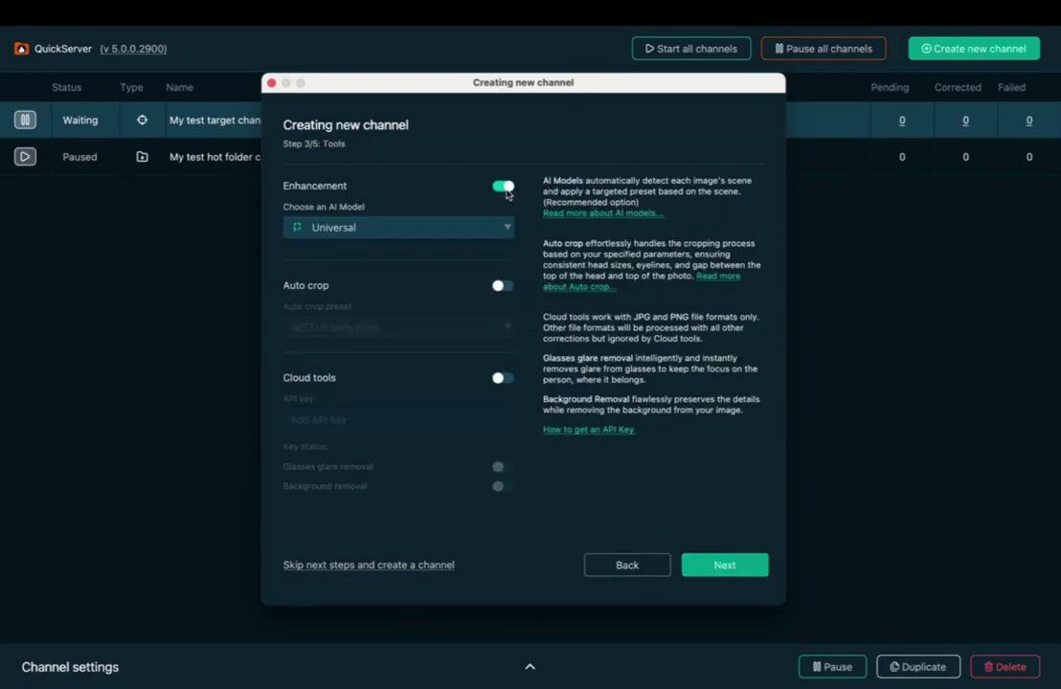
left_click(503, 286)
left_click(505, 228)
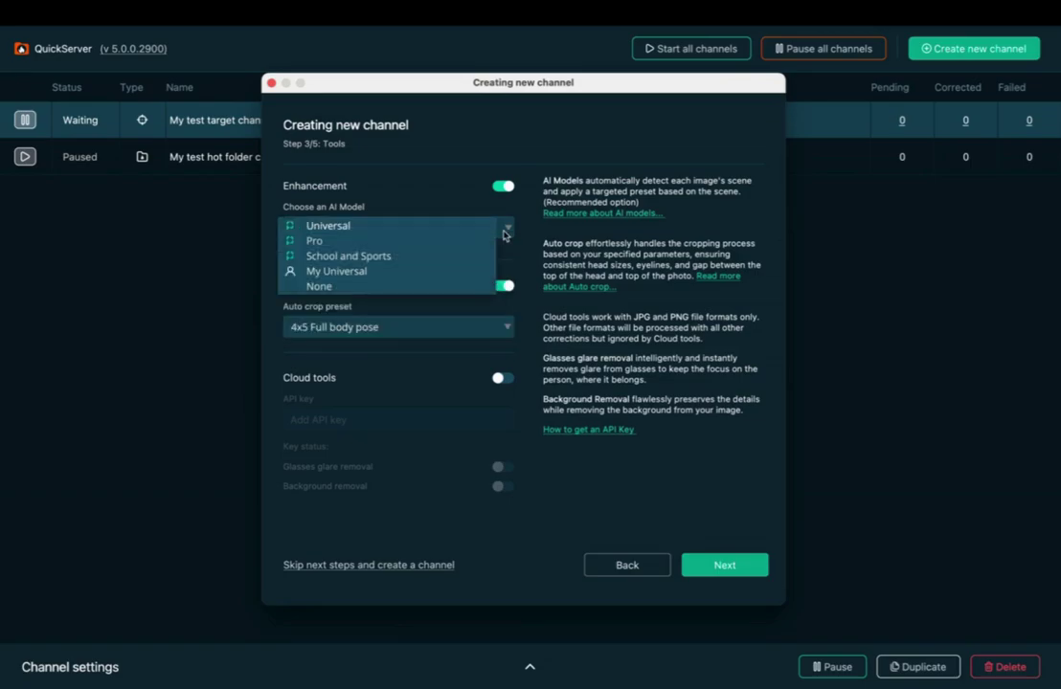
left_click(501, 256)
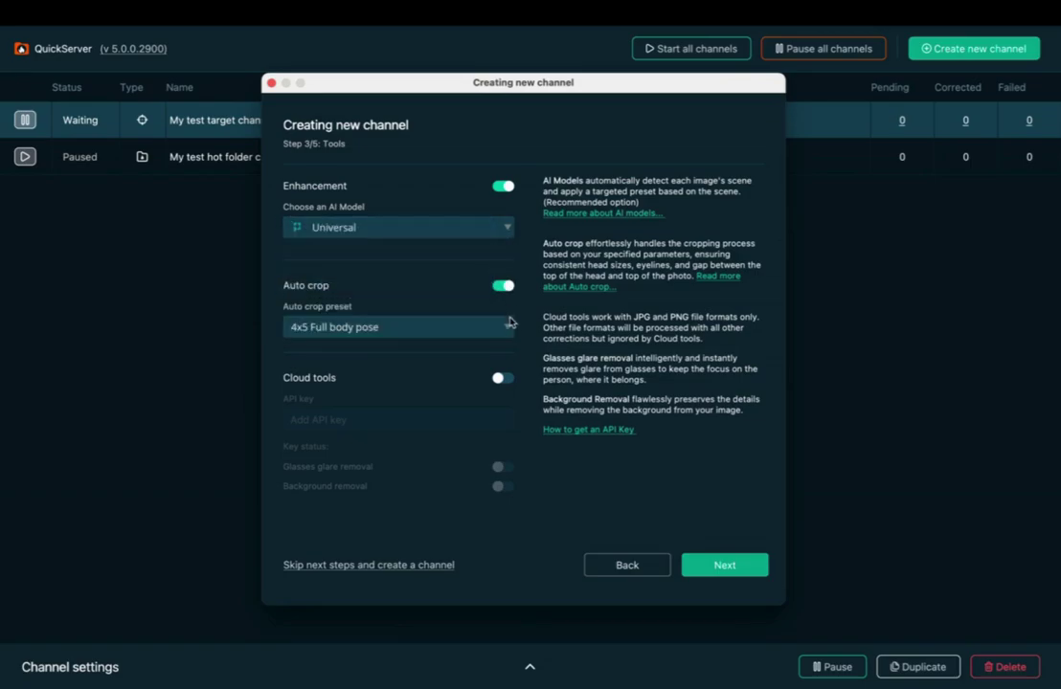
left_click(507, 328)
left_click(508, 327)
left_click(504, 378)
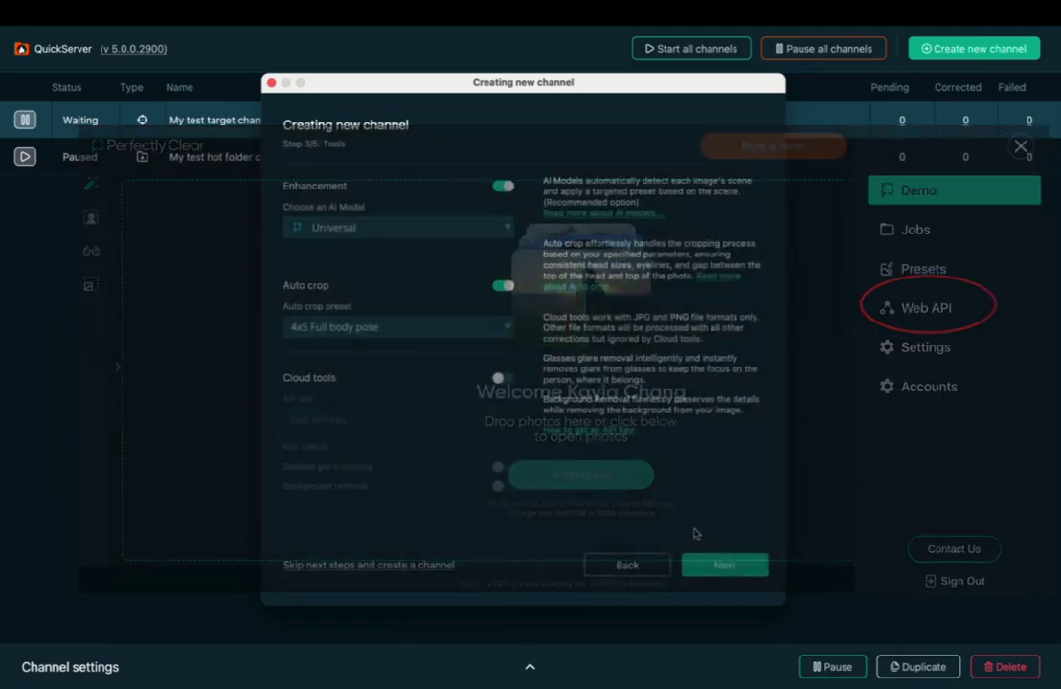
left_click(723, 564)
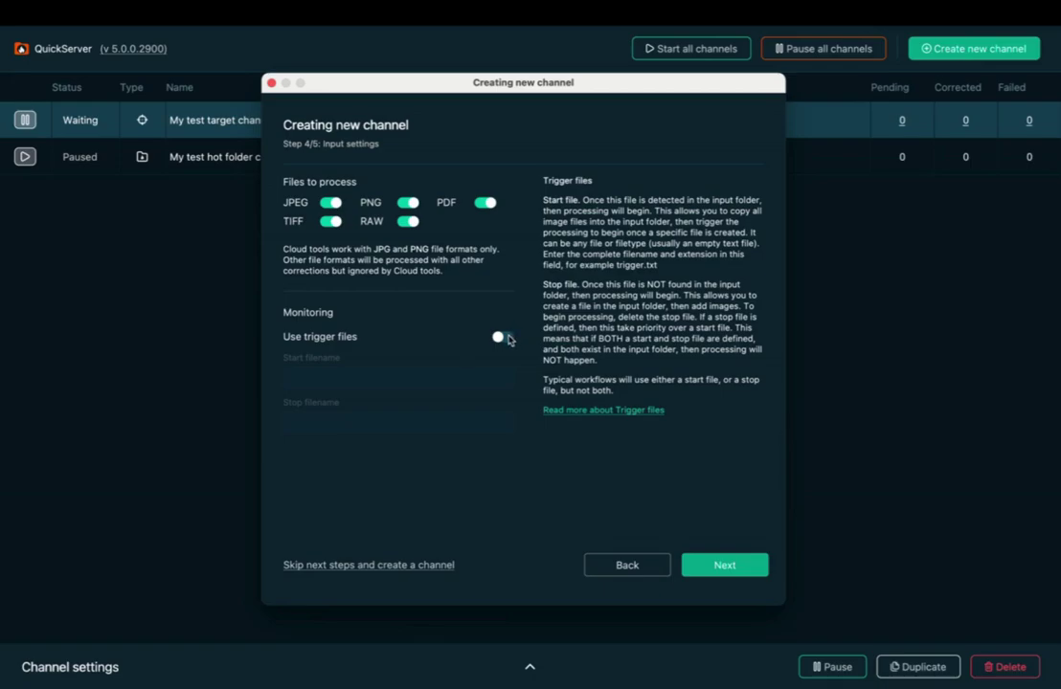
left_click(506, 337)
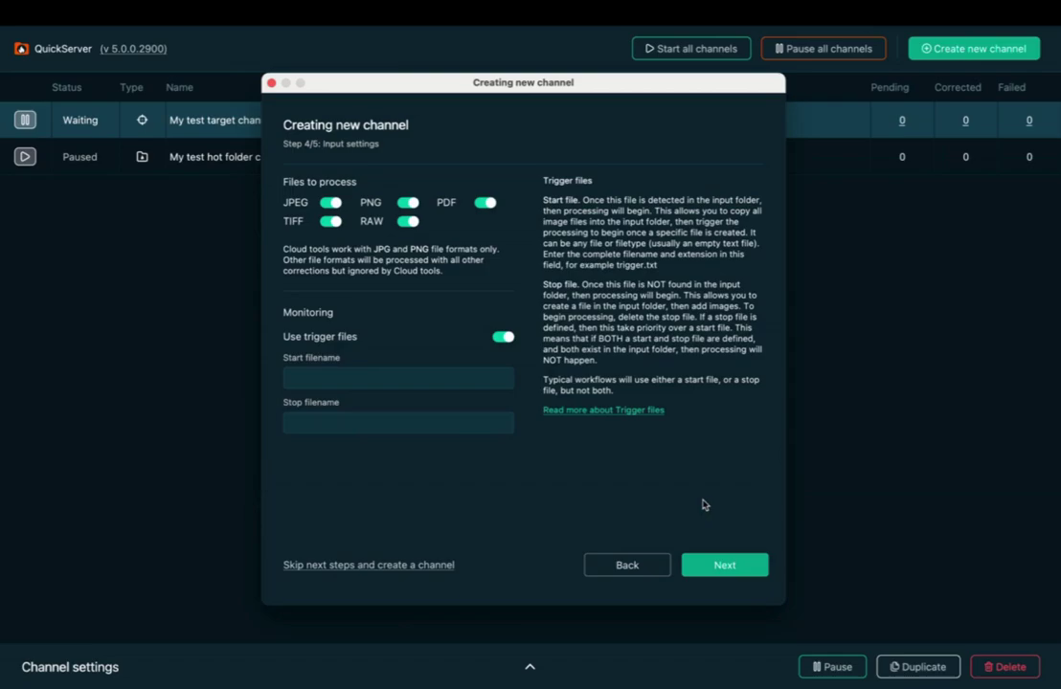
left_click(728, 564)
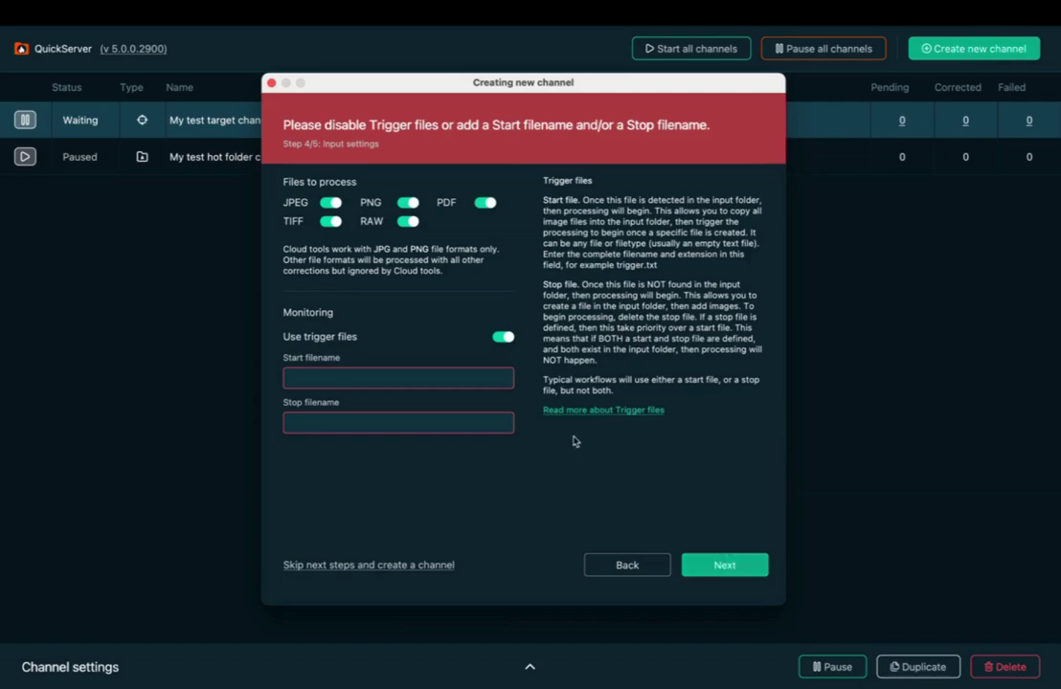
left_click(502, 337)
Proceed to the output settings and examine the available output format, color space and downsize options.
left_click(730, 570)
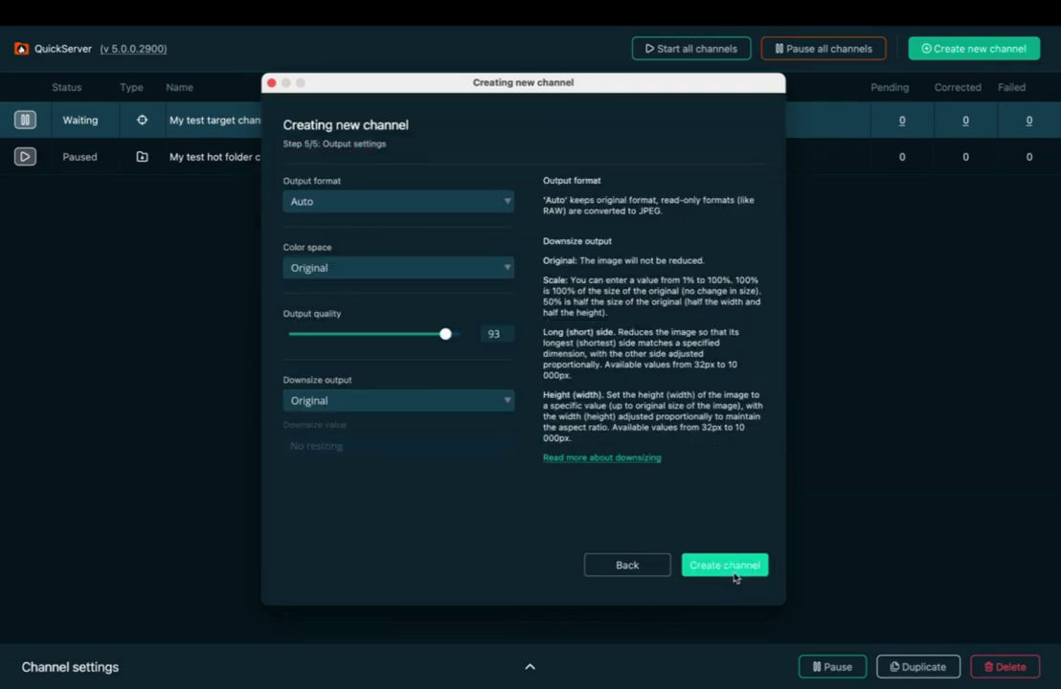
left_click(507, 202)
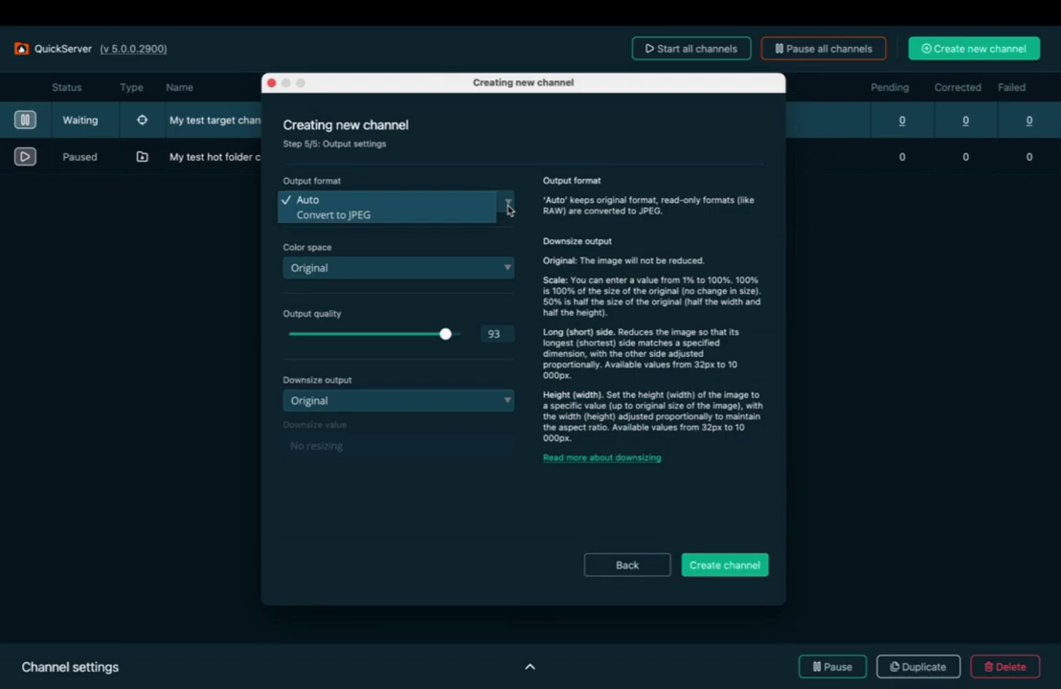
left_click(508, 209)
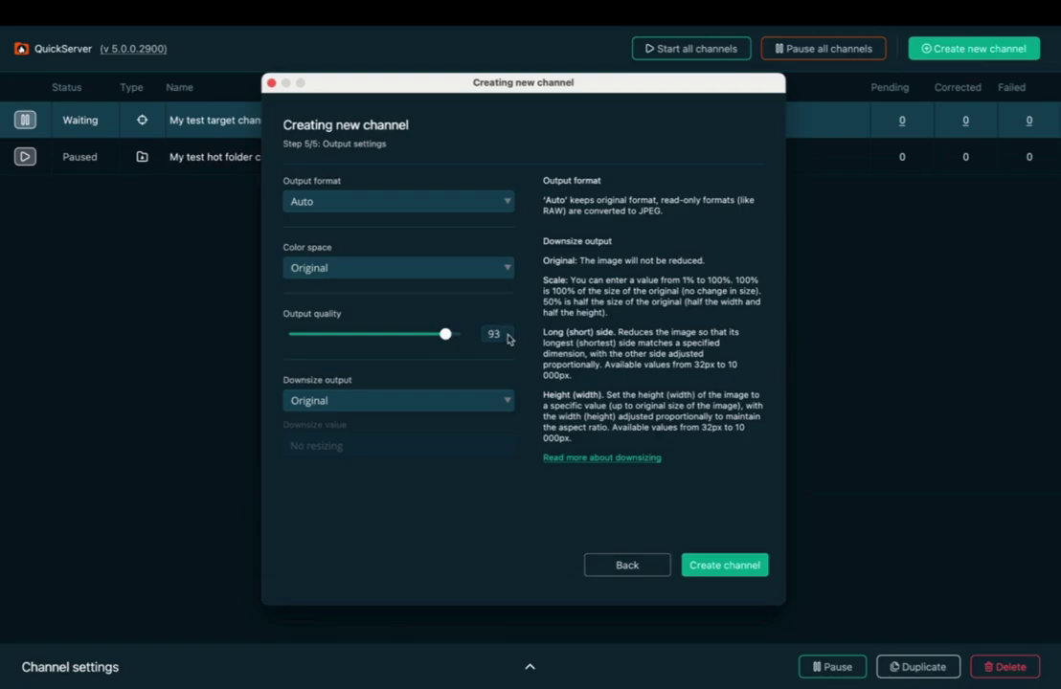
left_click(510, 274)
left_click(508, 273)
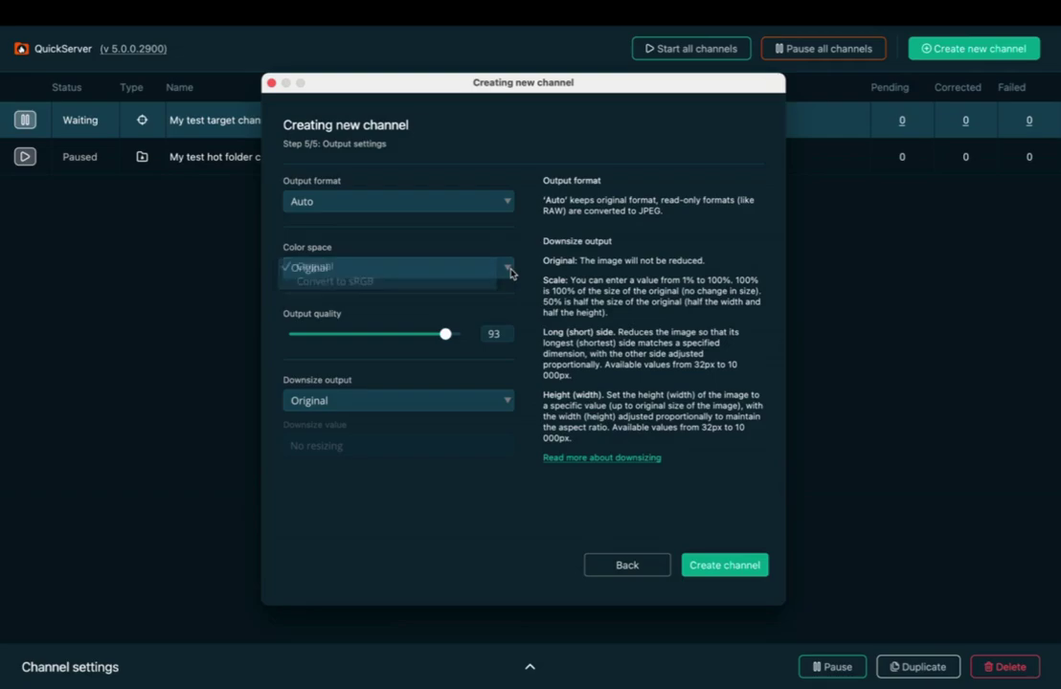
left_click(508, 402)
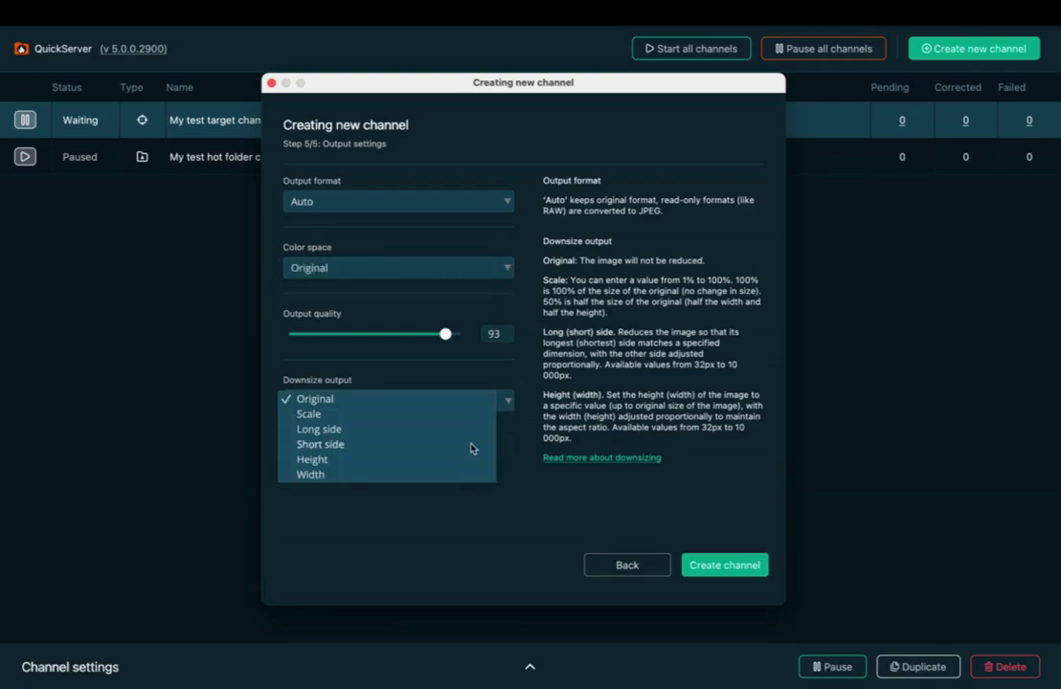
left_click(507, 401)
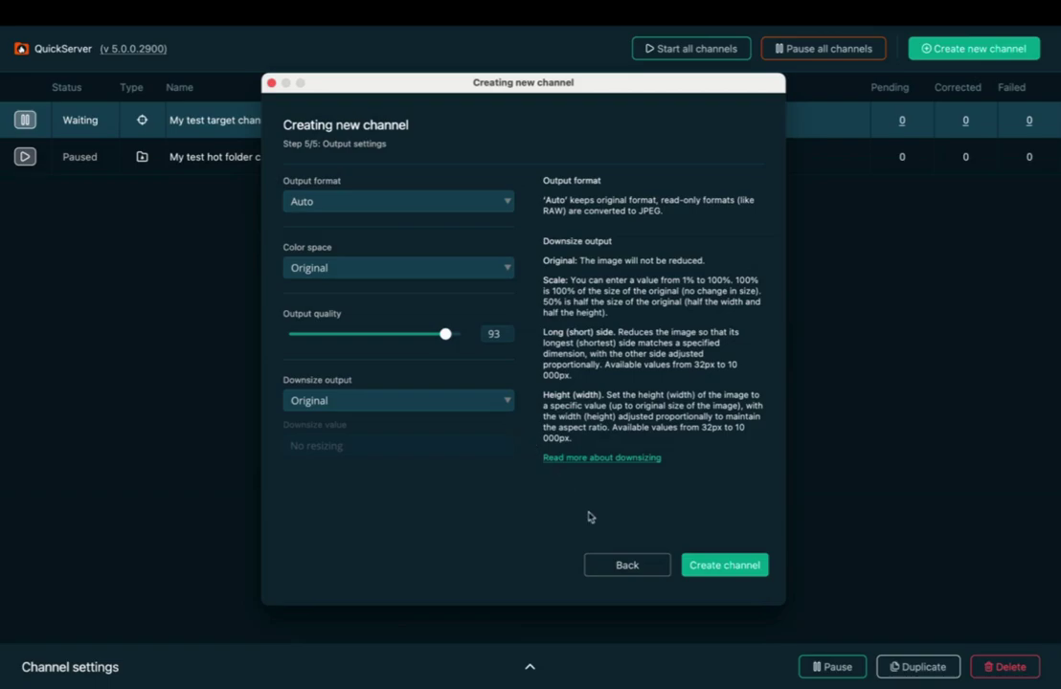
Revisit the earlier pages of the channel setup, return to the final page and create the channel.
left_click(626, 565)
left_click(626, 566)
left_click(626, 566)
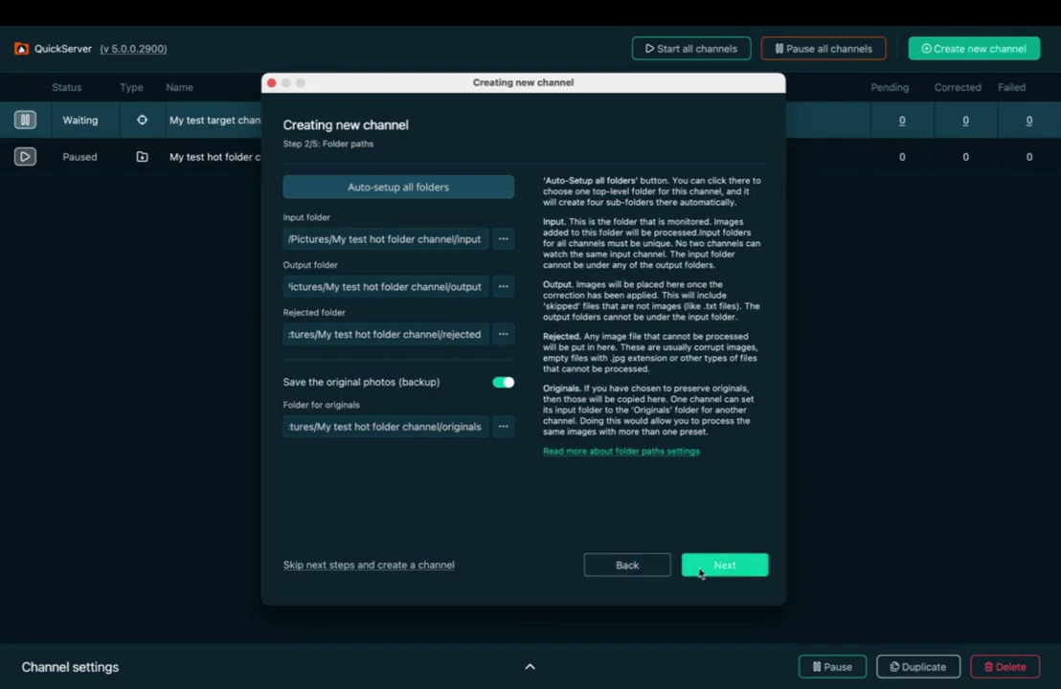
left_click(622, 565)
left_click(710, 566)
left_click(706, 567)
left_click(705, 566)
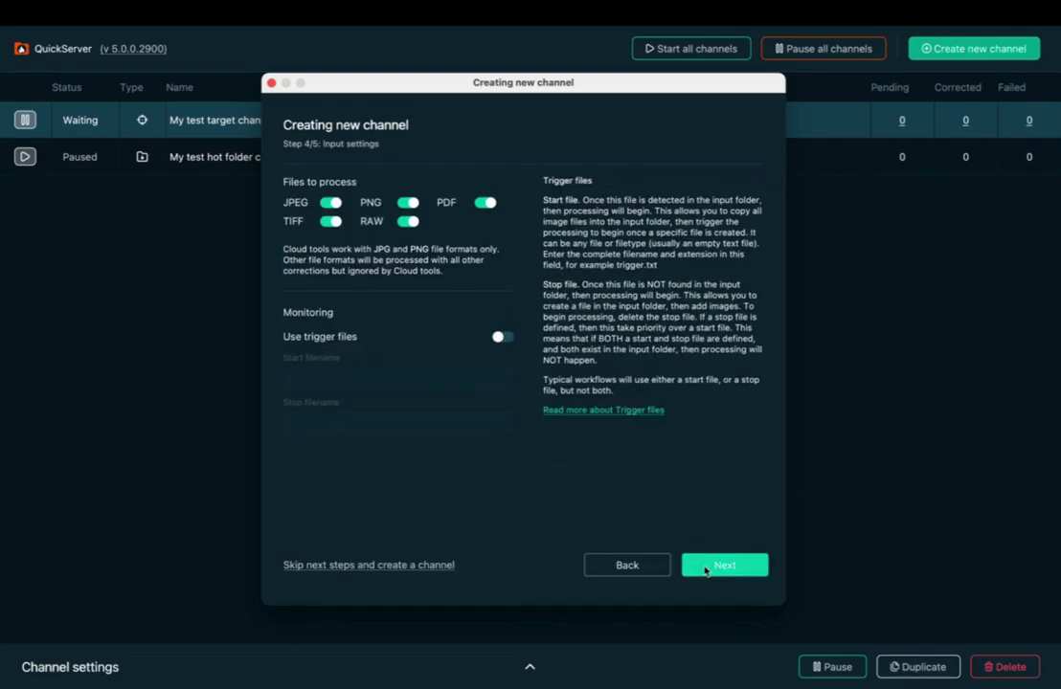
left_click(705, 567)
left_click(706, 567)
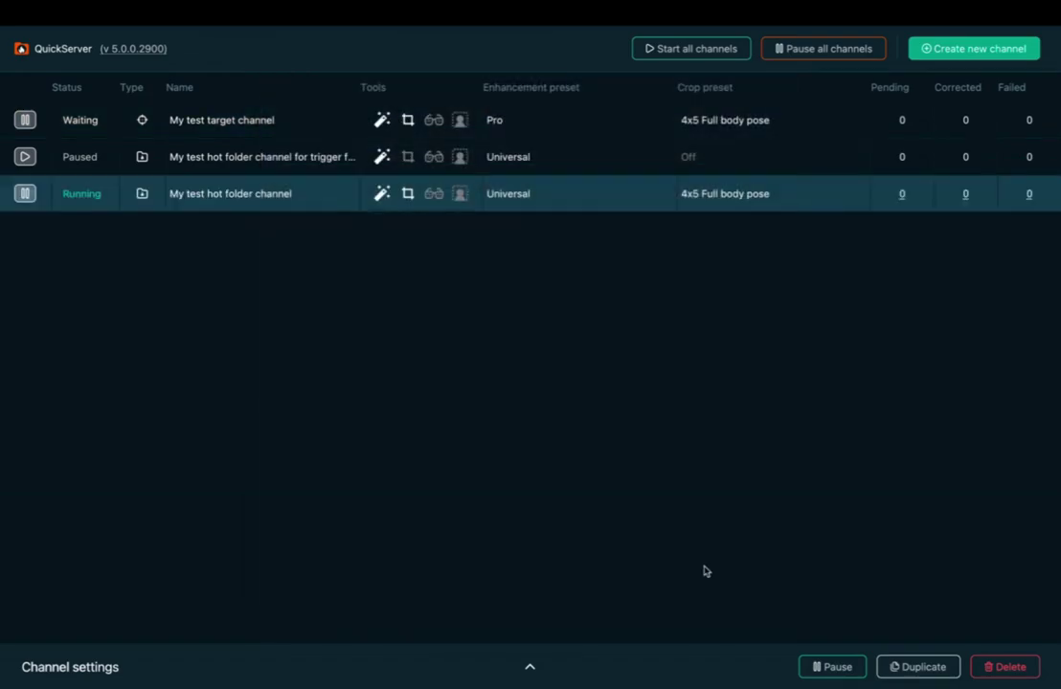
Review the new channel's general, folder path, tool and input settings, and collapse the settings again.
left_click(529, 670)
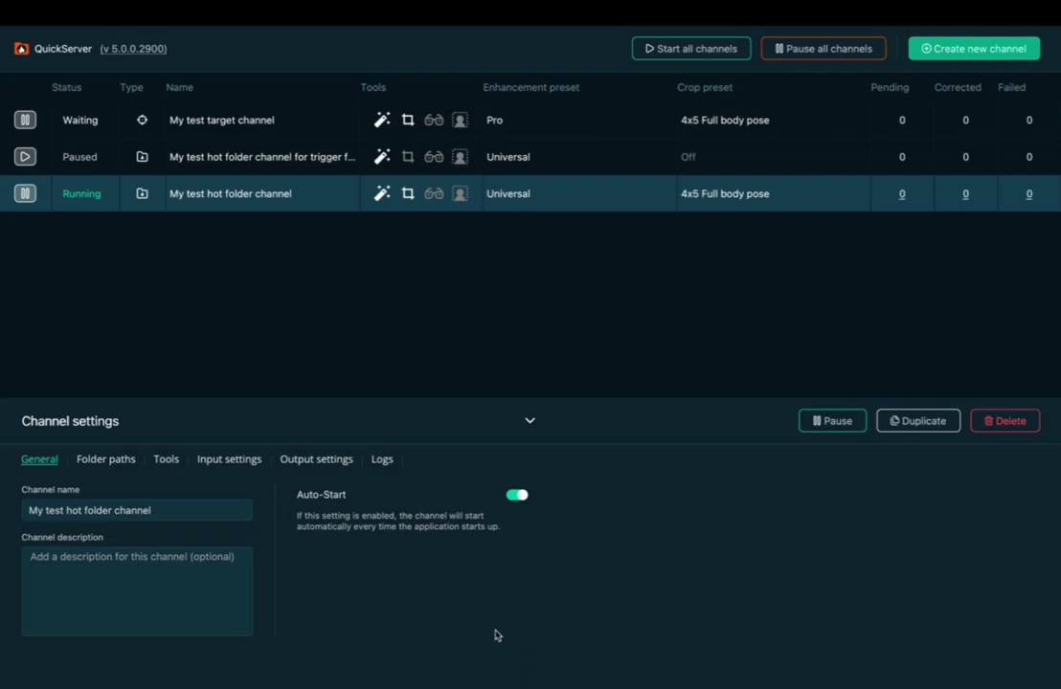
left_click(122, 462)
left_click(165, 461)
left_click(224, 463)
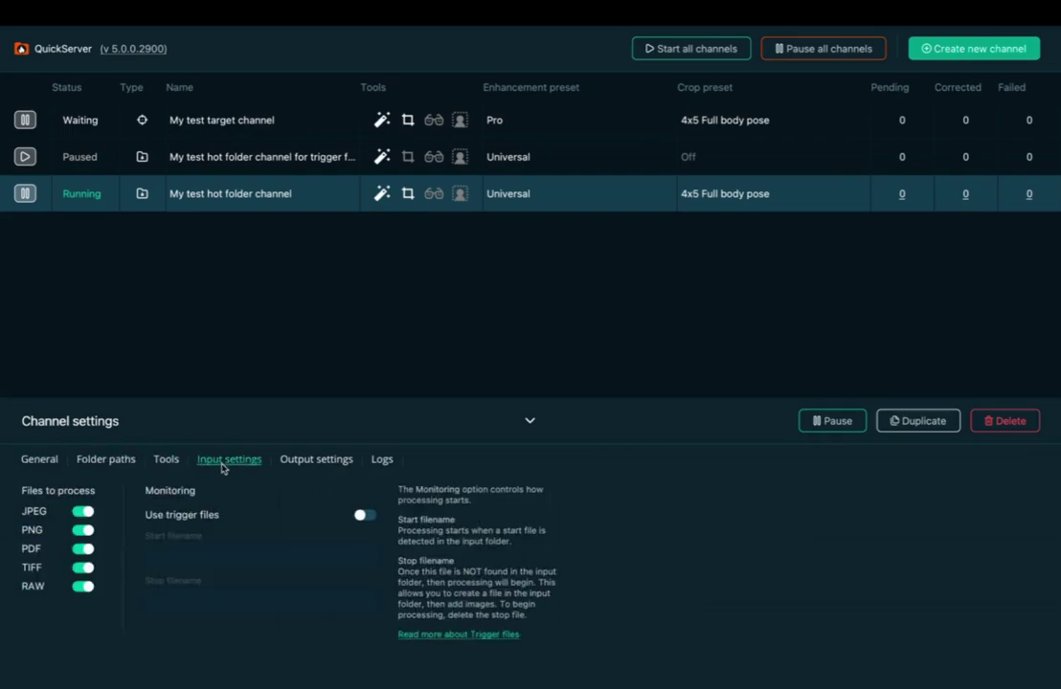
left_click(530, 423)
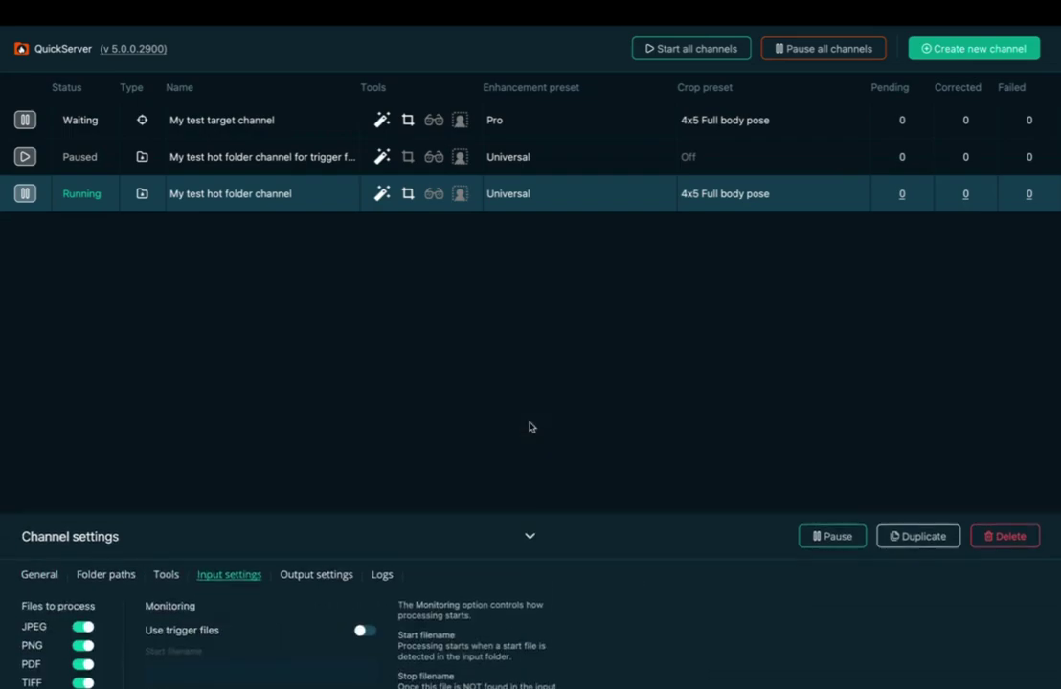